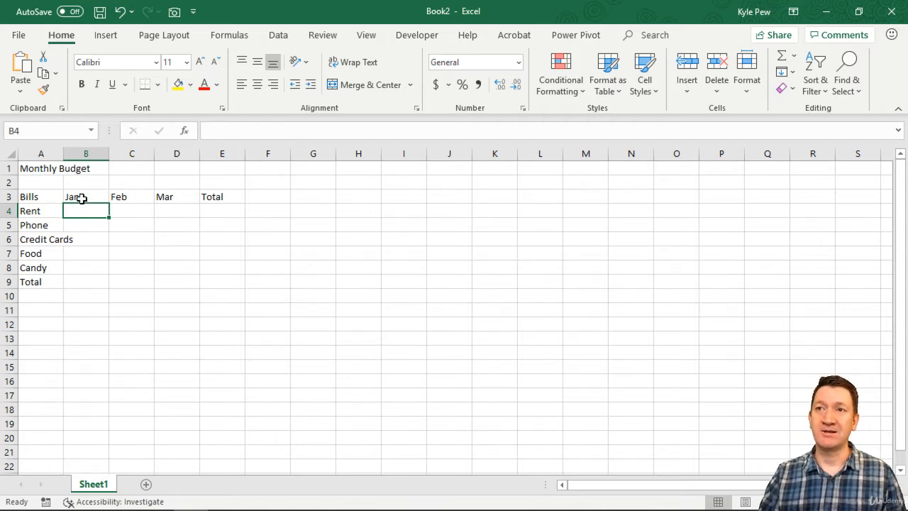
# Enter the January amounts for Rent, Phone, Credit Cards, Food and Candy as 1000, 100, 150, 300 and 100
pyautogui.moveTo(78, 197); pyautogui.dragTo(173, 197)
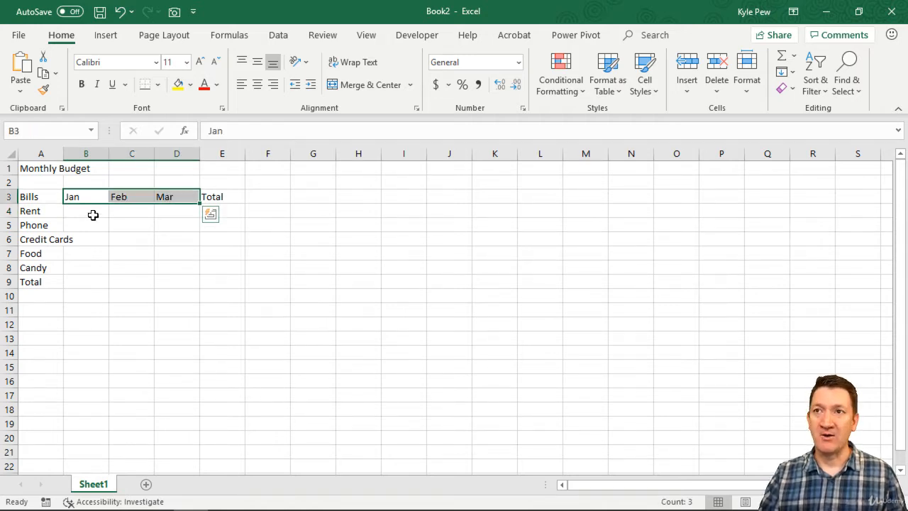
pyautogui.moveTo(92, 213); pyautogui.dragTo(162, 266)
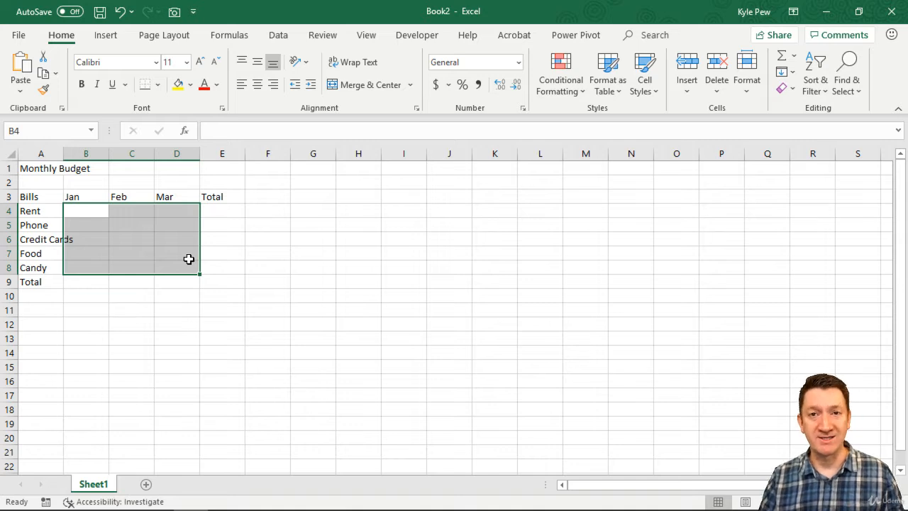
pyautogui.click(95, 212)
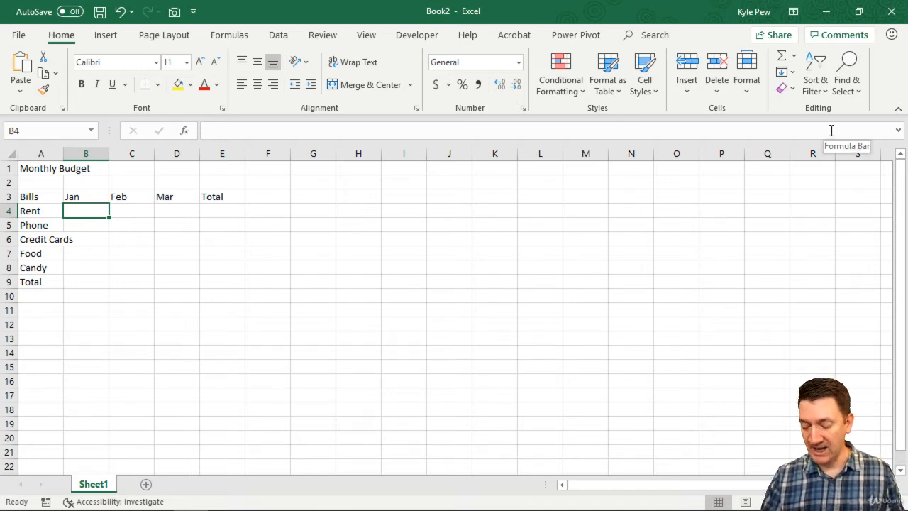
pyautogui.write('1000')
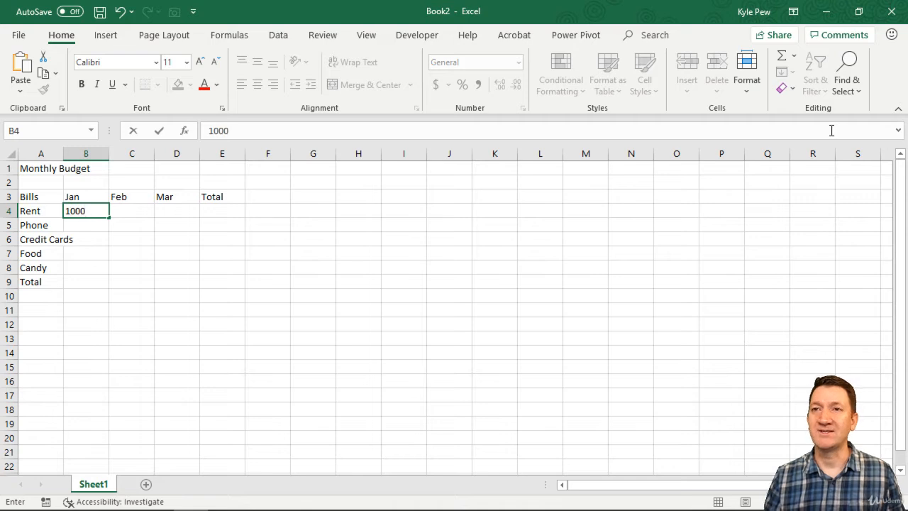
pyautogui.press('Return')
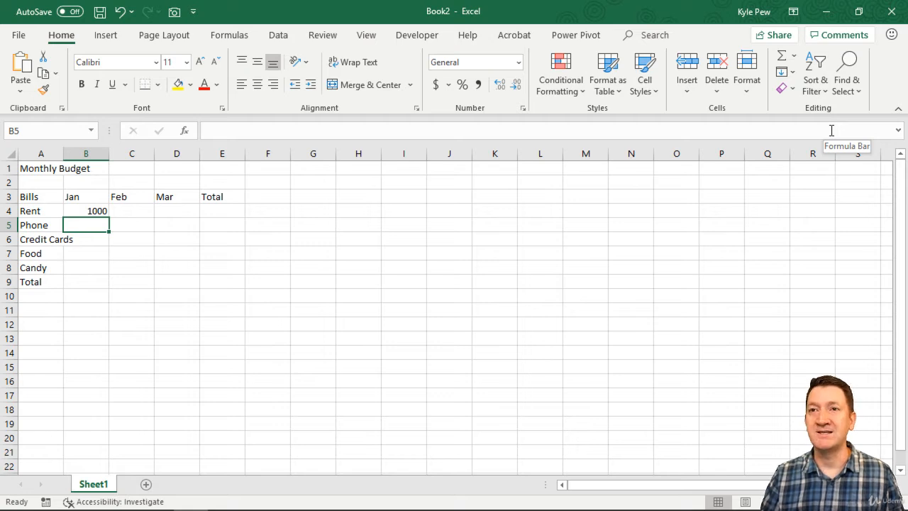
pyautogui.write('100')
pyautogui.press('Return')
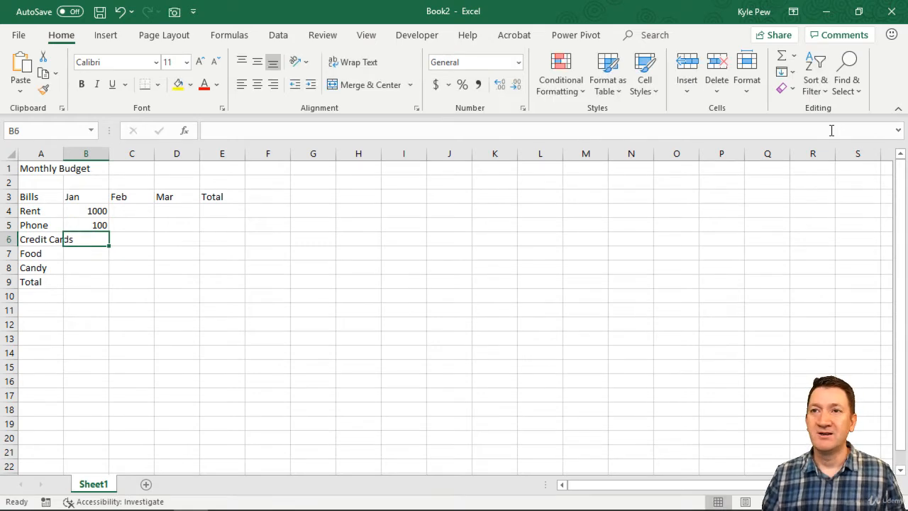
pyautogui.write('150')
pyautogui.press('Return')
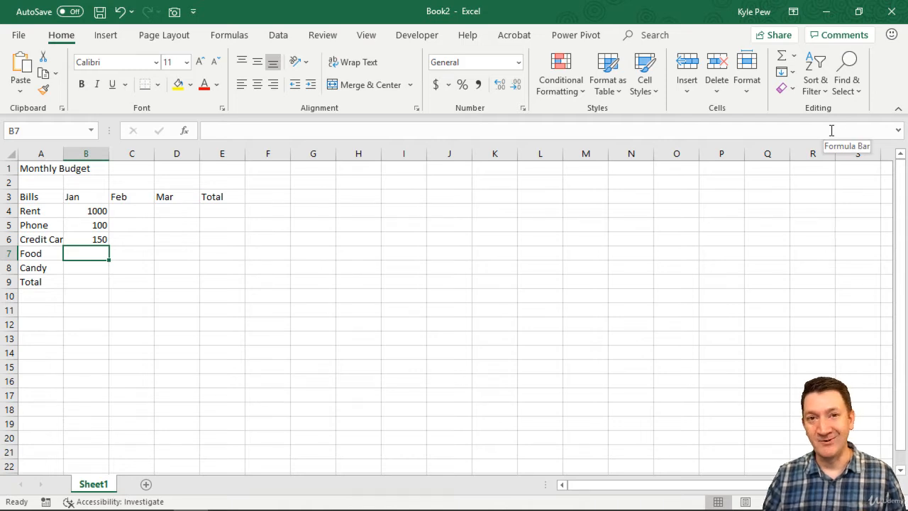
pyautogui.write('300')
pyautogui.press('Return')
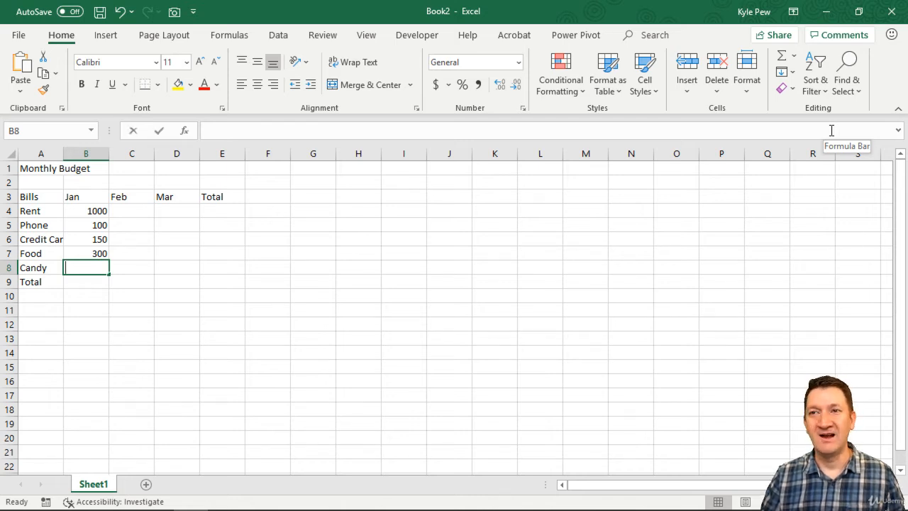
pyautogui.write('100')
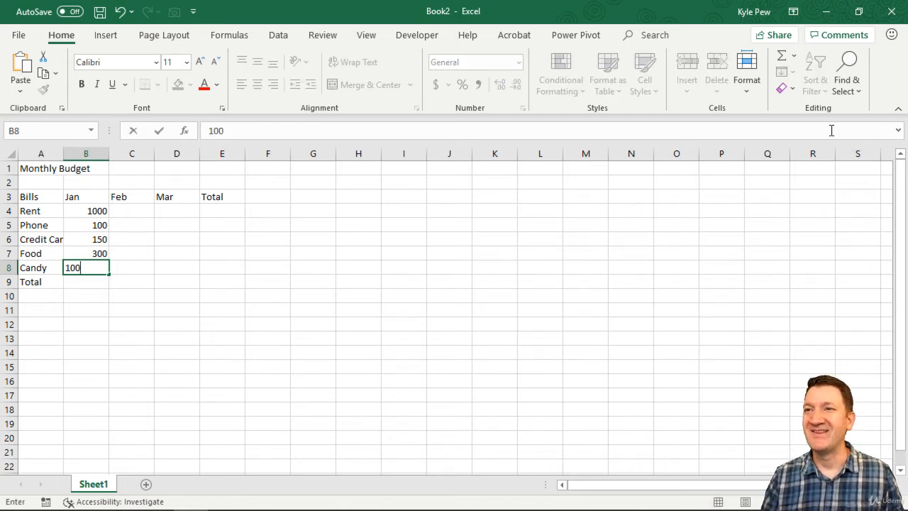
pyautogui.press('Tab')
# Enter the February amounts for the five bills as 1000, 125, 200, 275 and 100
pyautogui.press('Up')
pyautogui.press('Up')
pyautogui.press('Up')
pyautogui.press('Up')
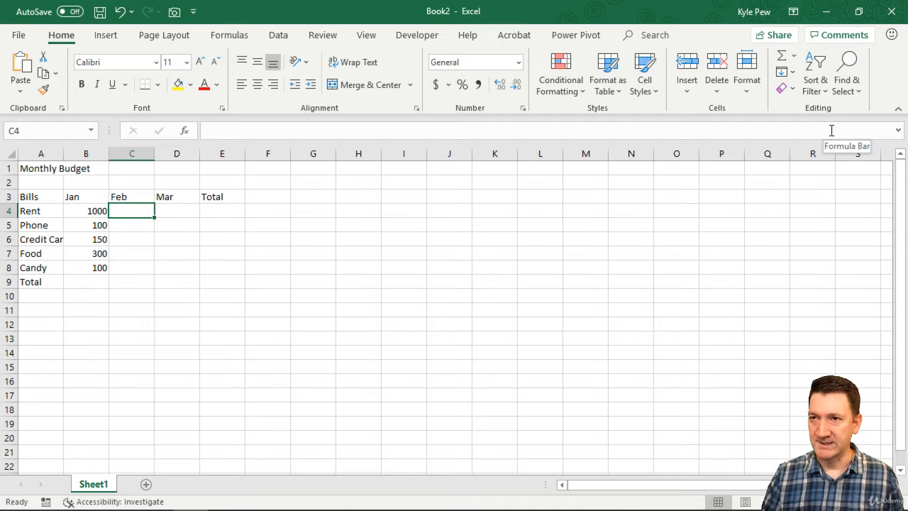
pyautogui.write('1000')
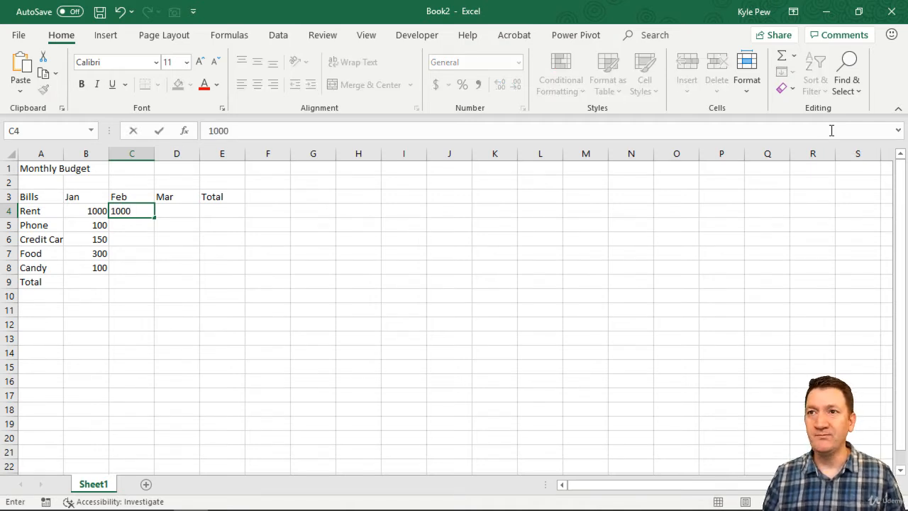
pyautogui.press('Return')
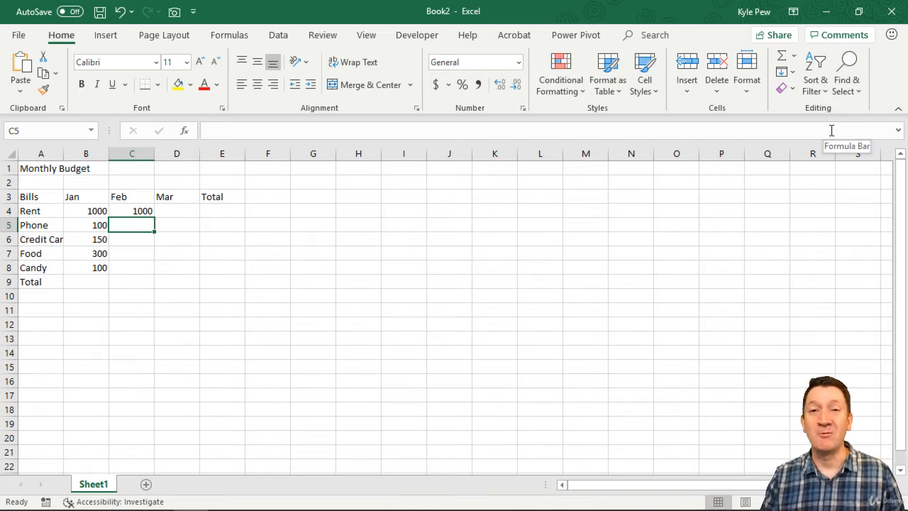
pyautogui.write('125')
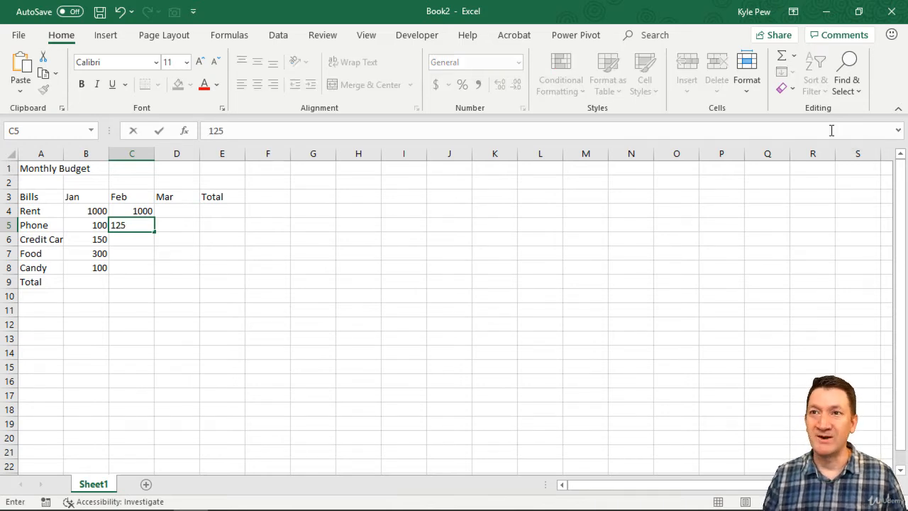
pyautogui.press('Return')
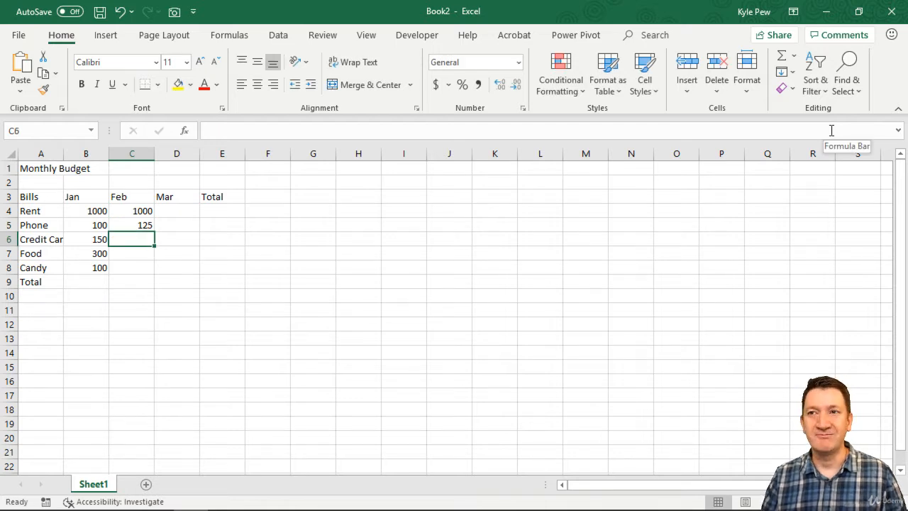
pyautogui.write('200')
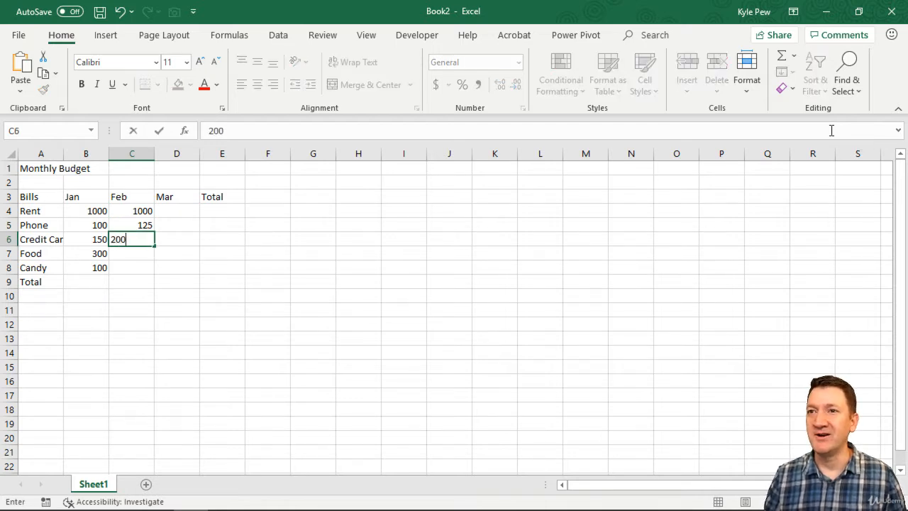
pyautogui.press('Return')
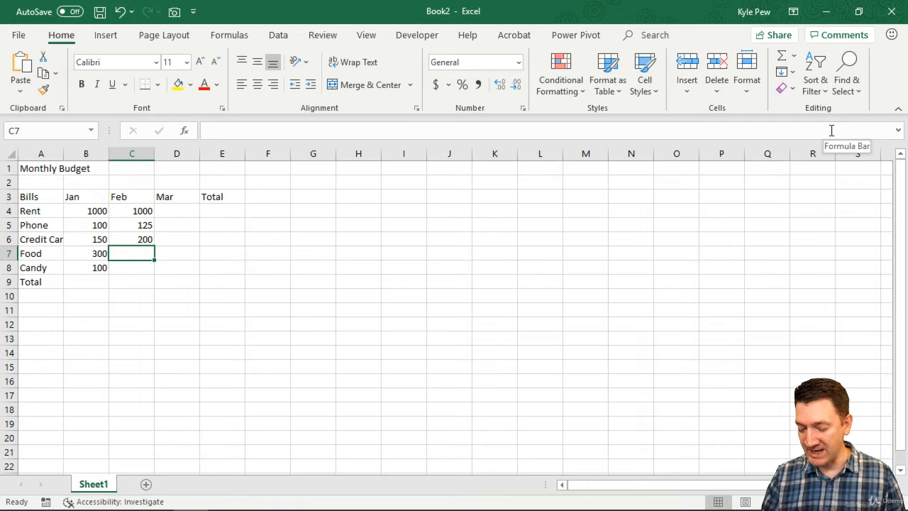
pyautogui.write('275')
pyautogui.press('Return')
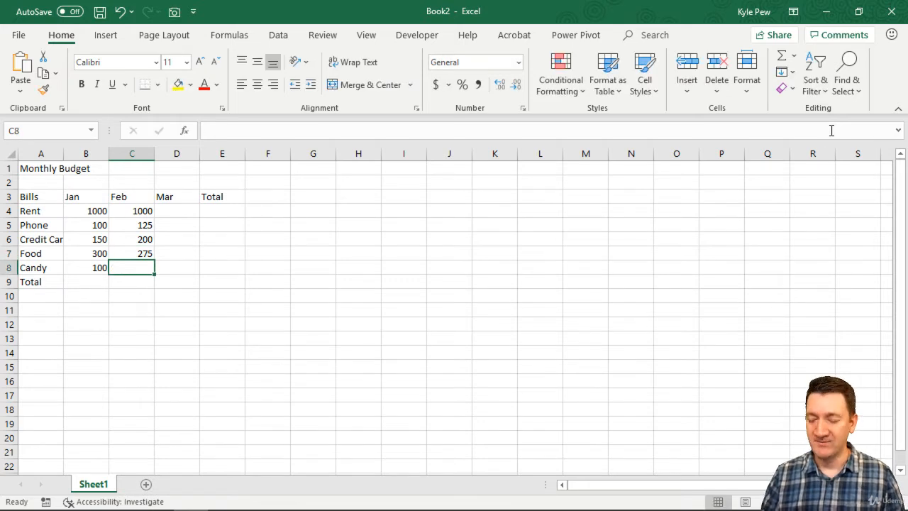
pyautogui.write('100')
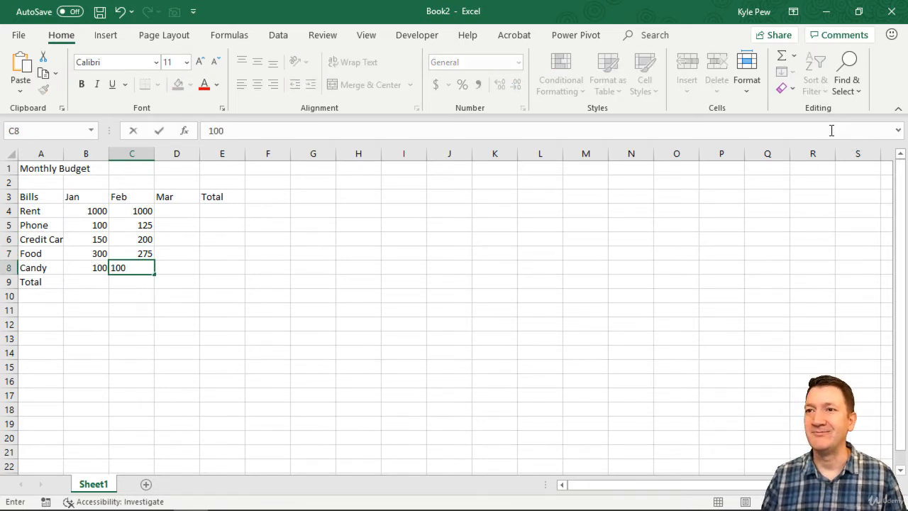
pyautogui.press('Tab')
# Enter the March amounts for the five bills as 1000, 100, 175, 350 and 125
pyautogui.press('Up')
pyautogui.press('Up')
pyautogui.press('Up')
pyautogui.press('Up')
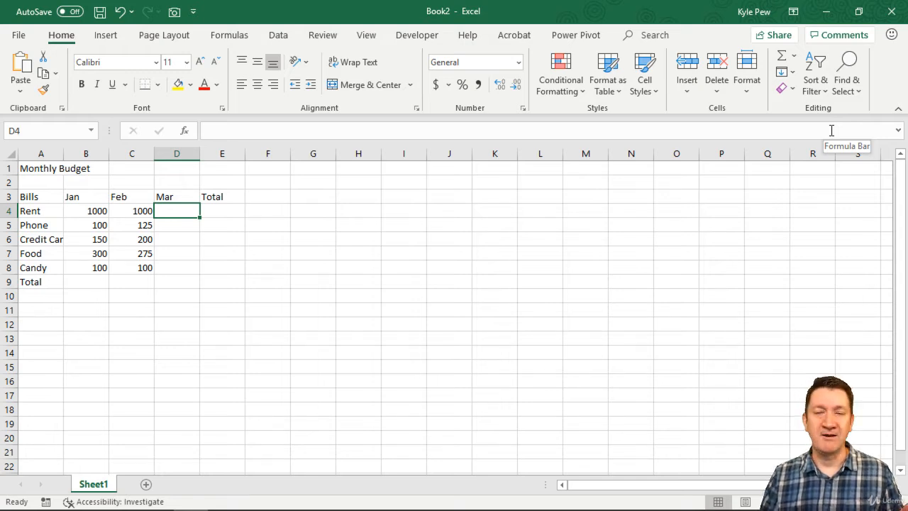
pyautogui.write('1000')
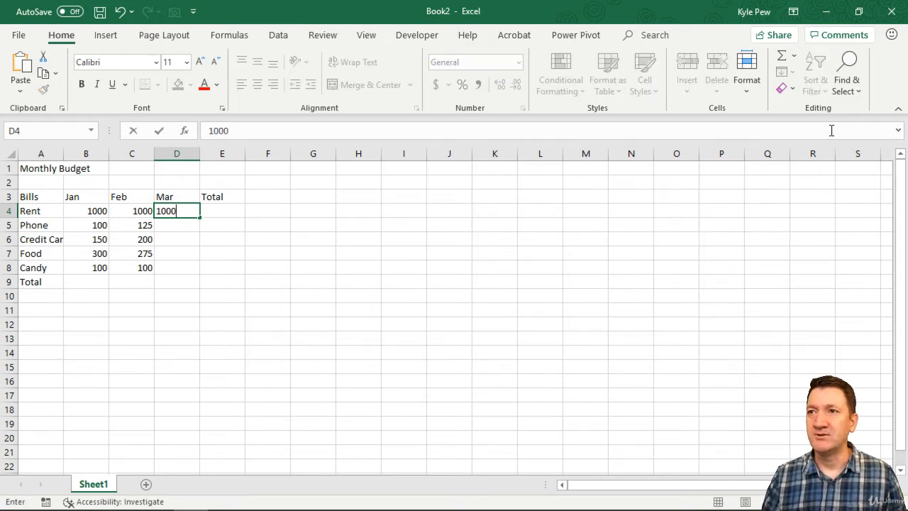
pyautogui.press('Return')
pyautogui.write('1')
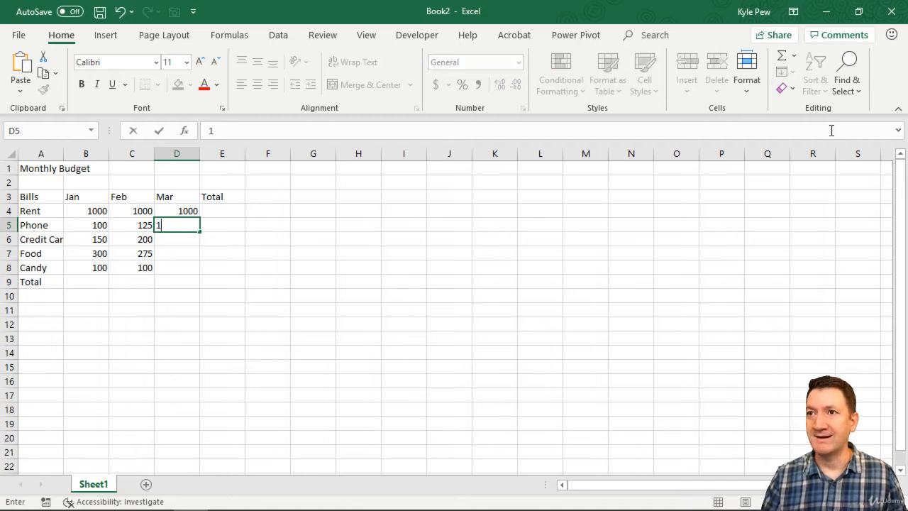
pyautogui.write('00')
pyautogui.press('Return')
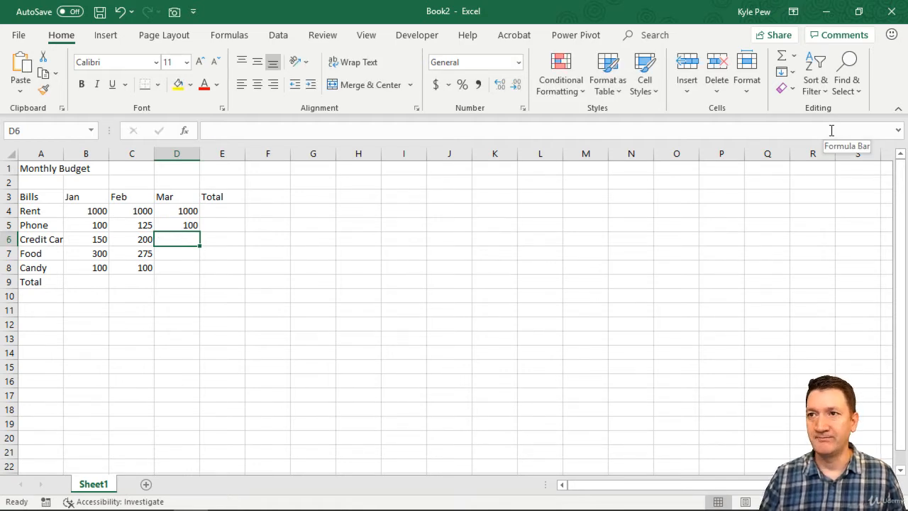
pyautogui.write('175')
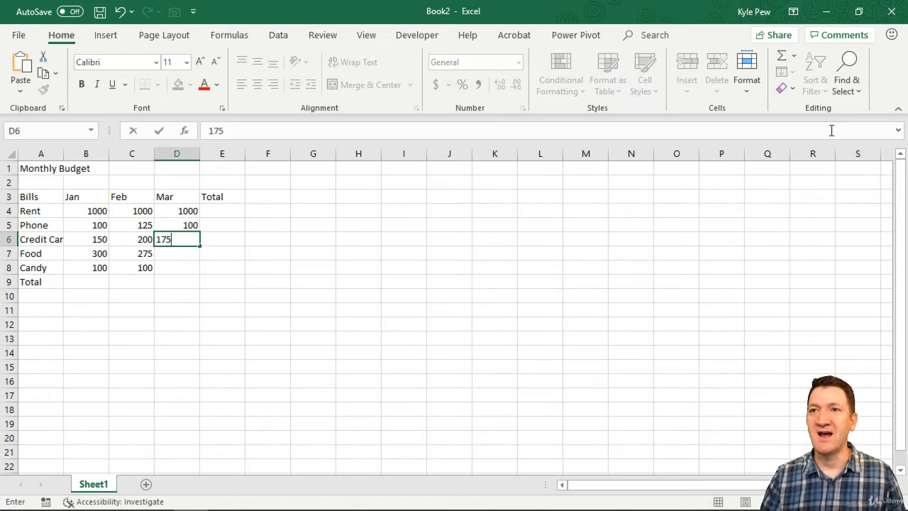
pyautogui.press('Return')
pyautogui.write('350')
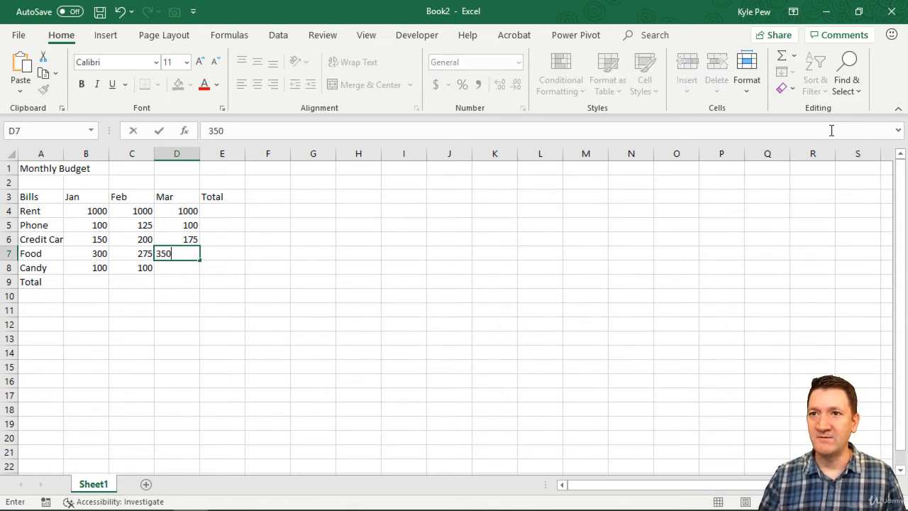
pyautogui.press('Return')
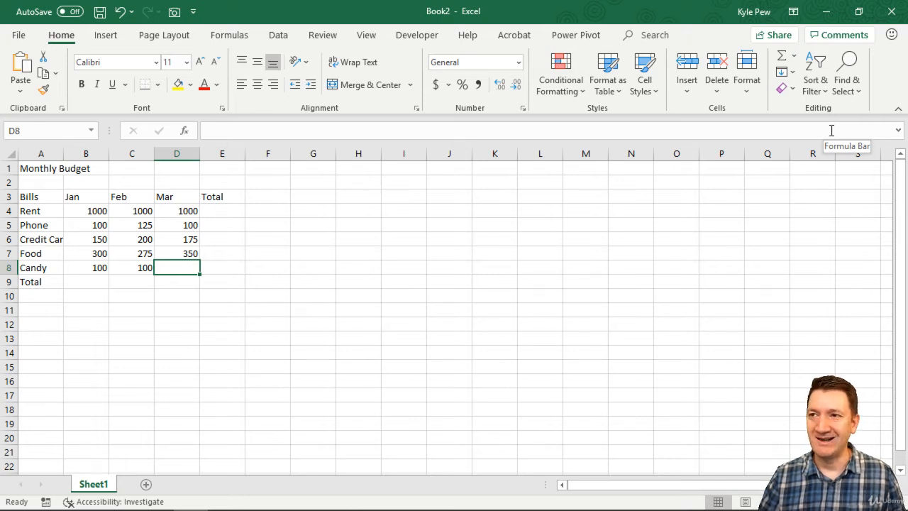
pyautogui.write('125')
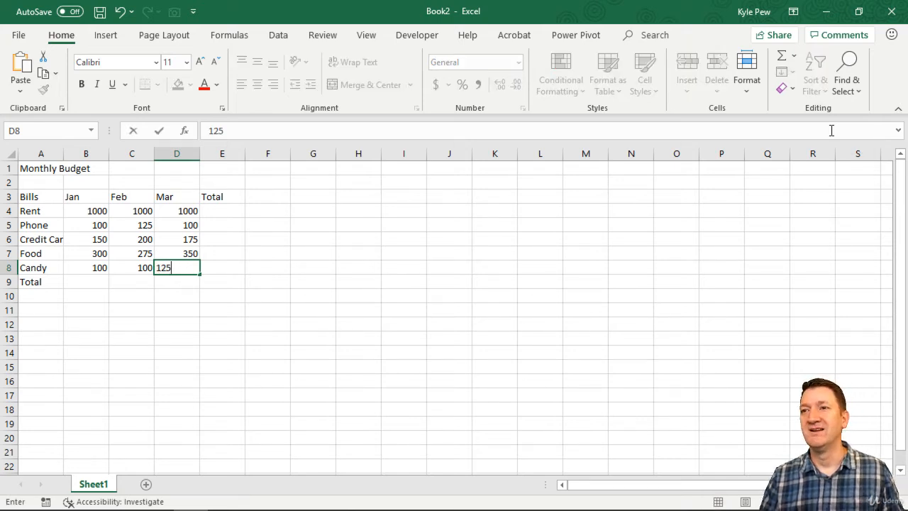
pyautogui.press('Return')
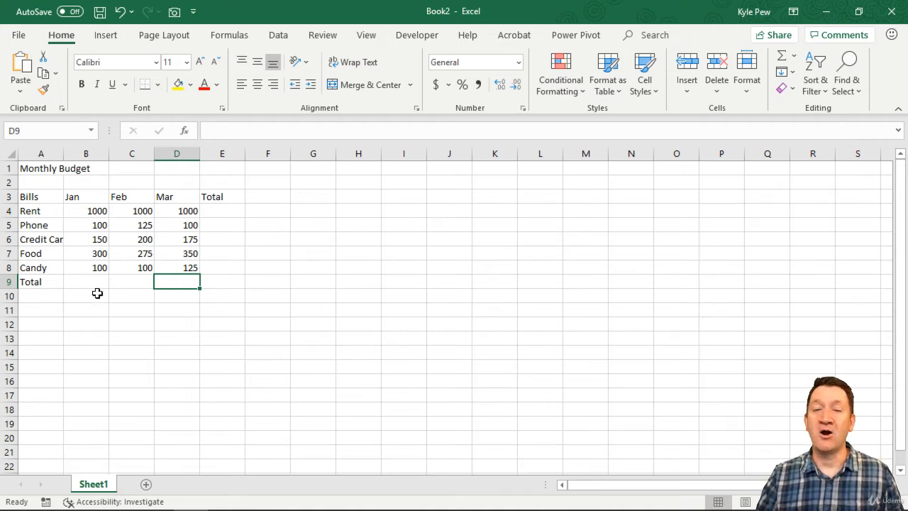
# Highlight the bill labels, month headers and the value range to examine the budget layout
pyautogui.moveTo(44, 199); pyautogui.dragTo(39, 280)
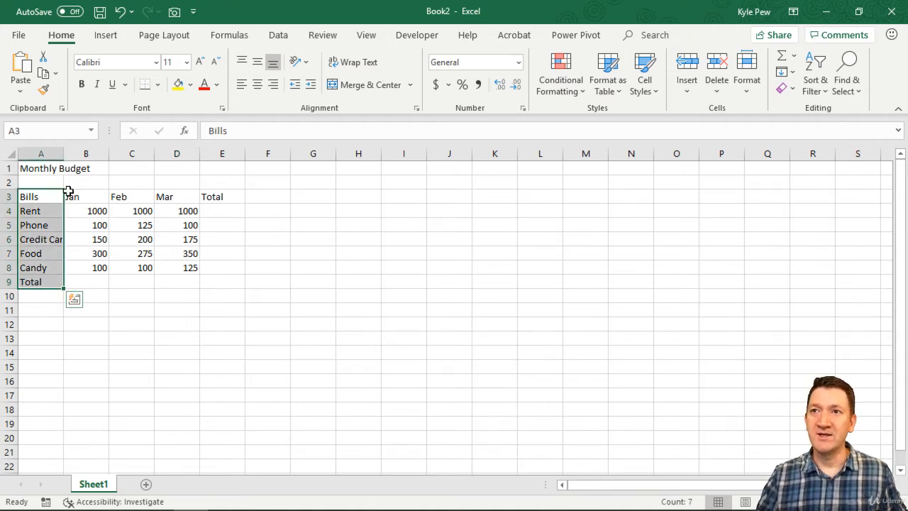
pyautogui.moveTo(71, 196); pyautogui.dragTo(239, 198)
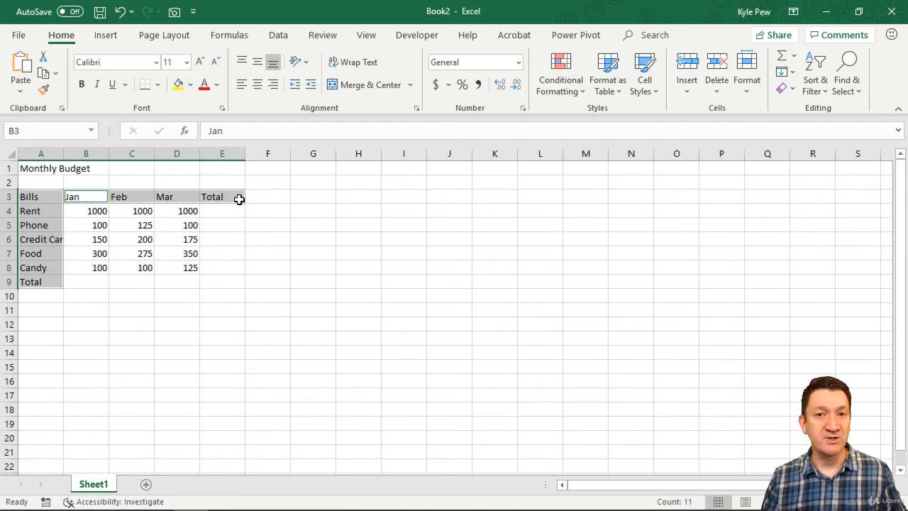
pyautogui.moveTo(88, 210); pyautogui.dragTo(167, 264)
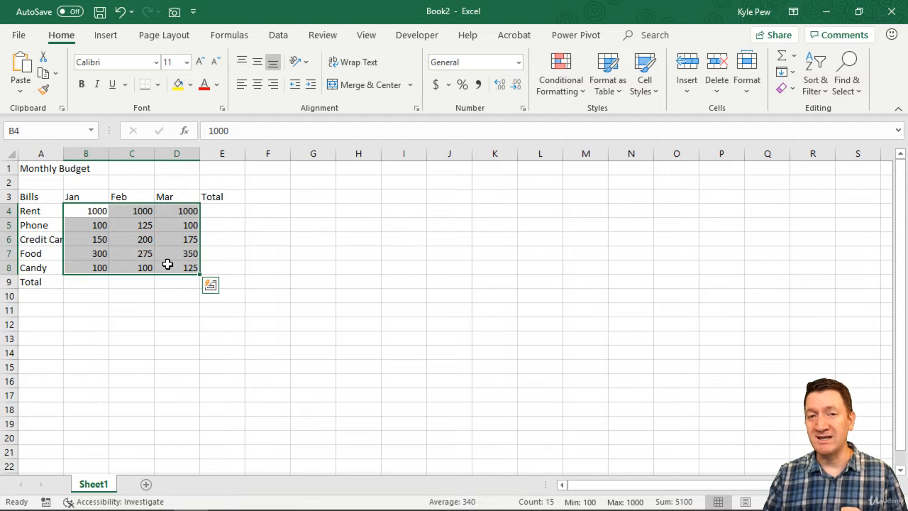
pyautogui.moveTo(23, 197); pyautogui.dragTo(221, 196)
pyautogui.moveTo(52, 214); pyautogui.dragTo(49, 280)
pyautogui.moveTo(93, 210); pyautogui.dragTo(149, 269)
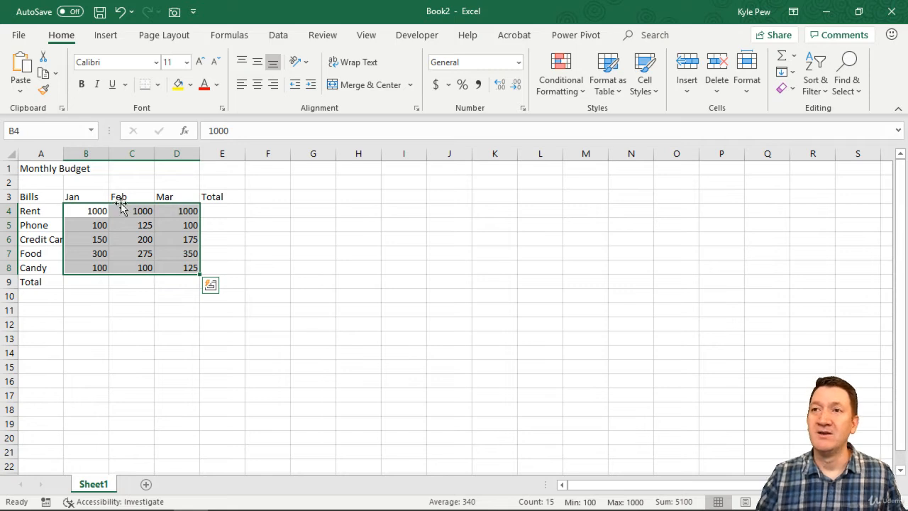
pyautogui.moveTo(98, 197); pyautogui.dragTo(177, 196)
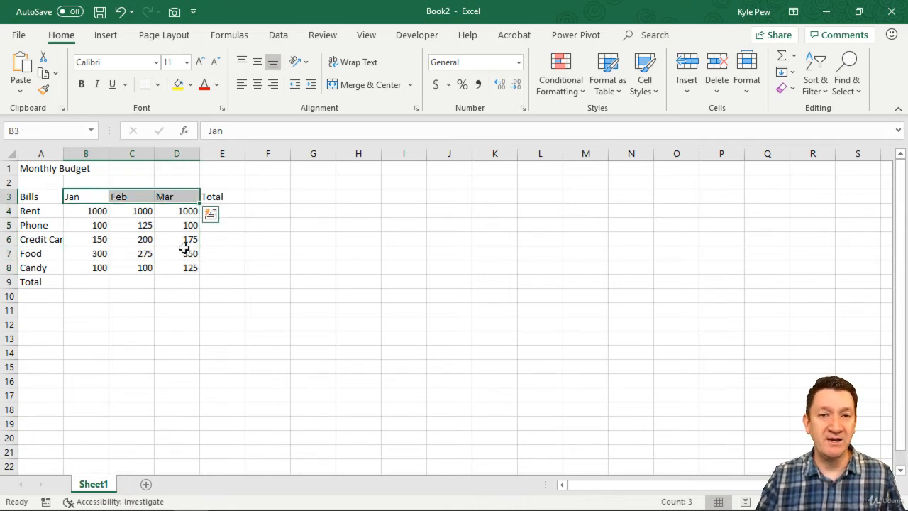
pyautogui.moveTo(66, 204)
pyautogui.mouseDown()
pyautogui.moveTo(193, 262)
pyautogui.moveTo(202, 278)
pyautogui.mouseUp()
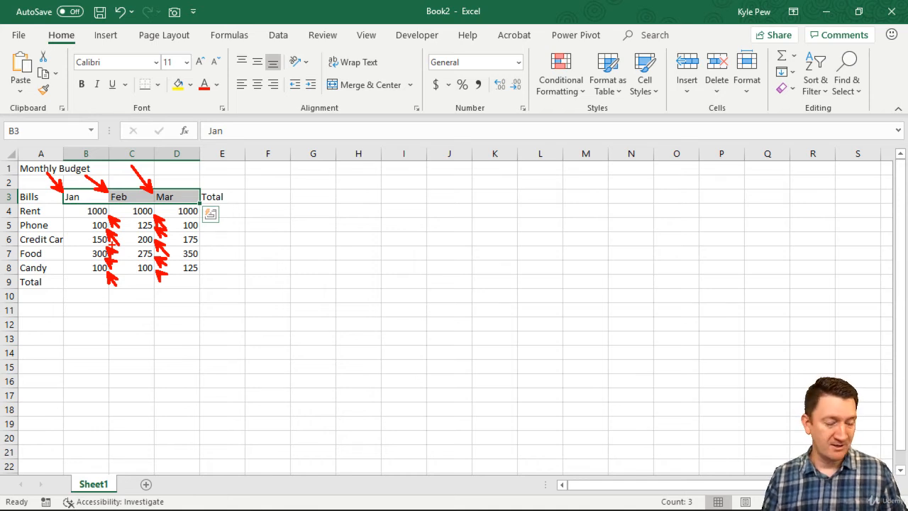
pyautogui.press('Escape')
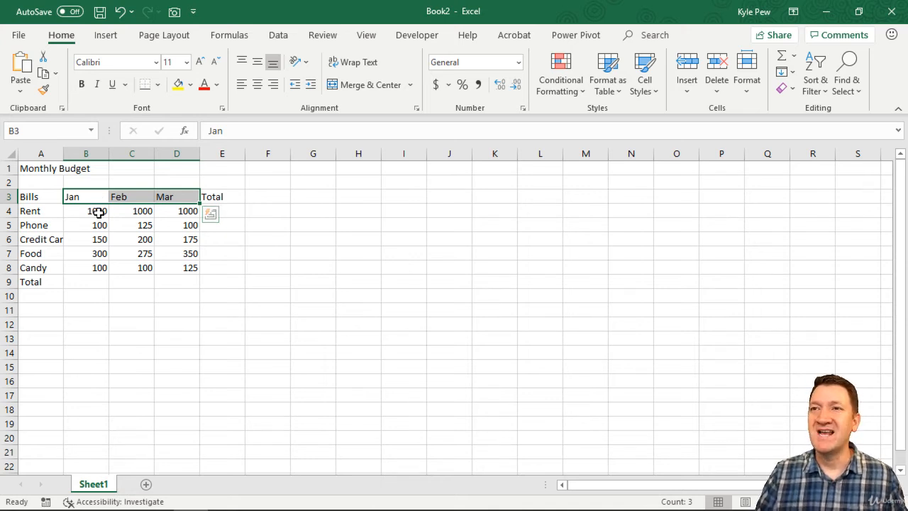
pyautogui.click(85, 212)
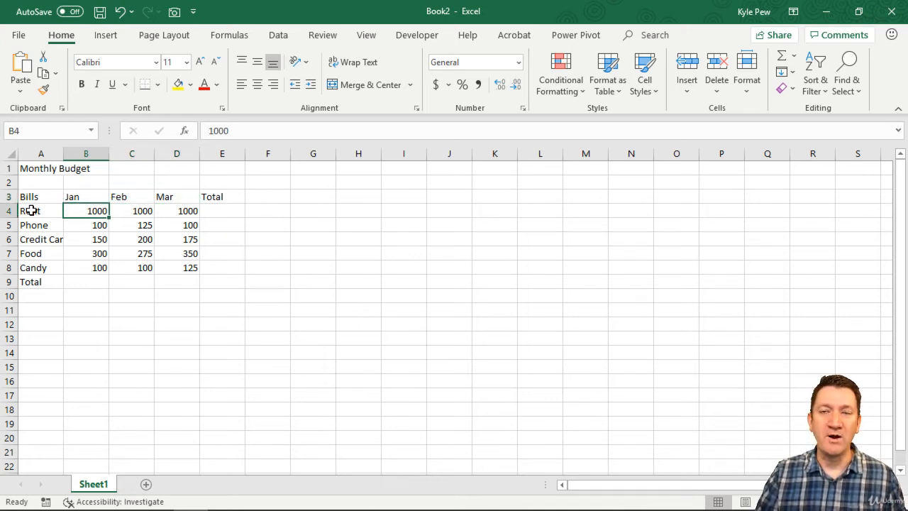
# Change Rent's January amount to 1000.55
pyautogui.doubleClick(105, 211)
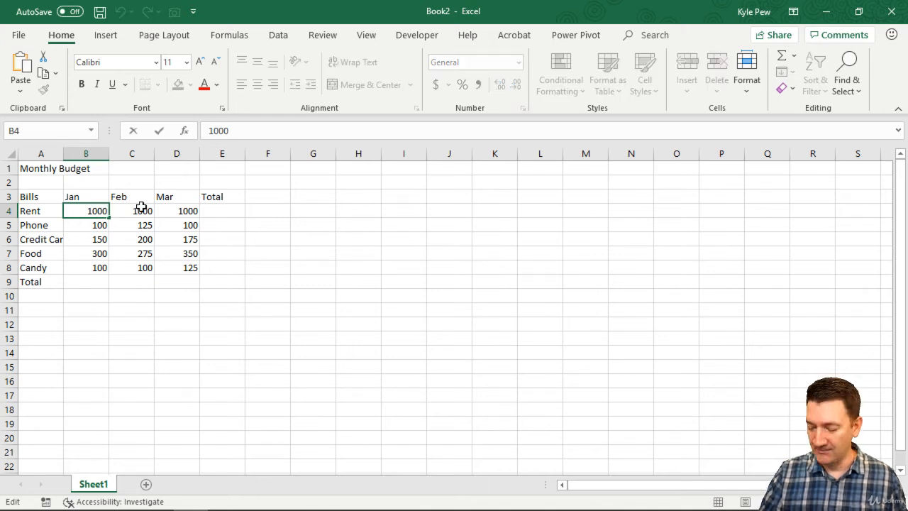
pyautogui.write('.')
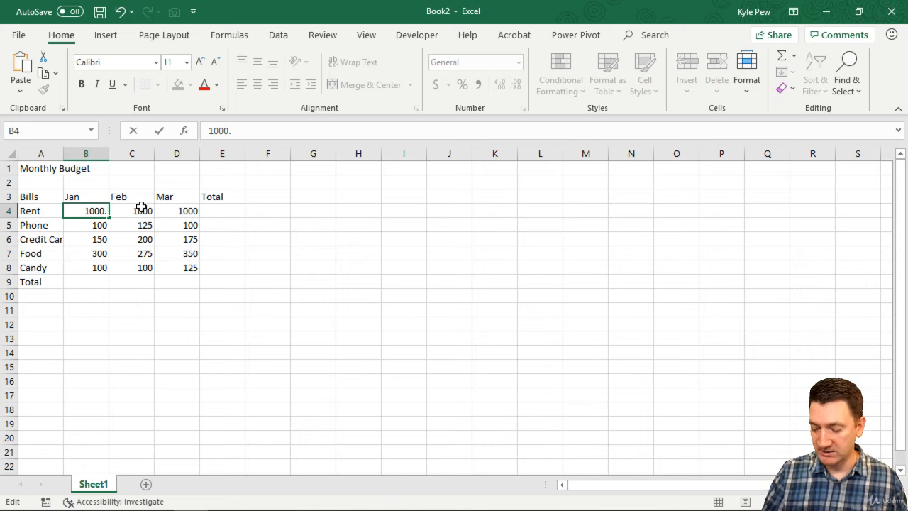
pyautogui.write('55')
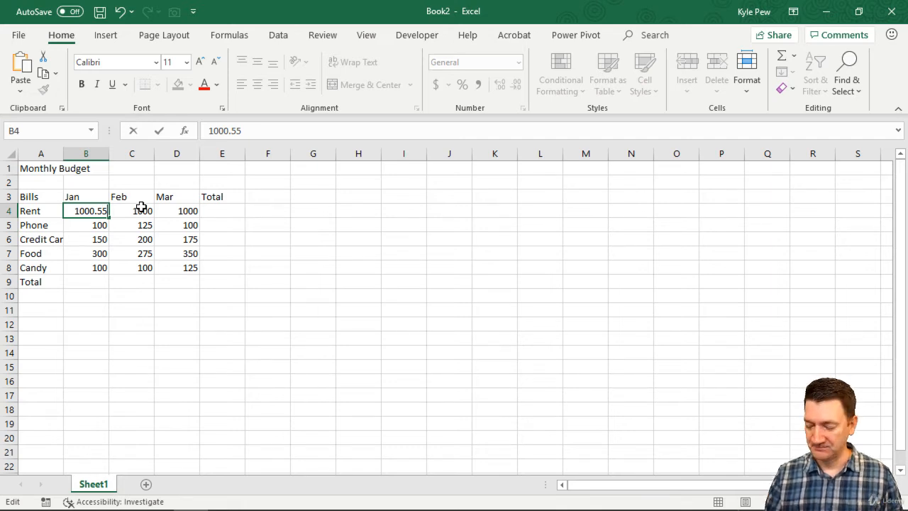
pyautogui.press('Return')
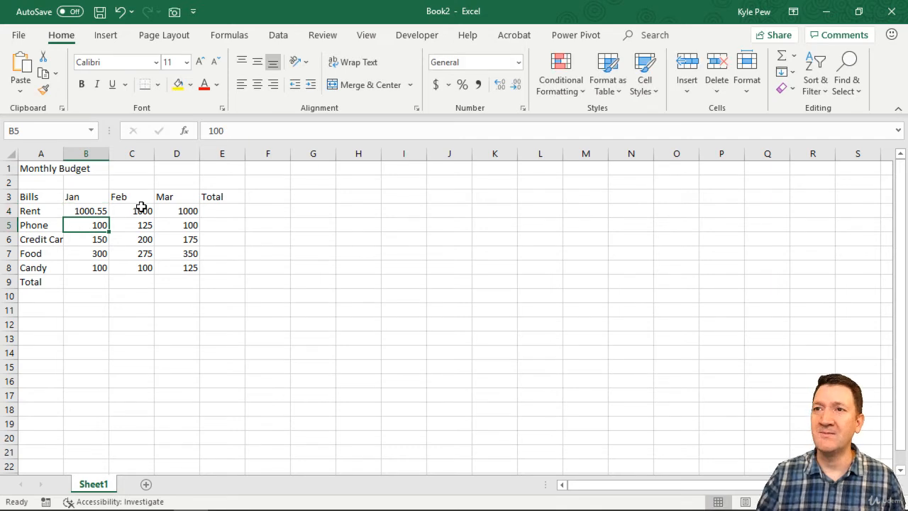
# Change Phone's January amount to 100.25
pyautogui.doubleClick(107, 226)
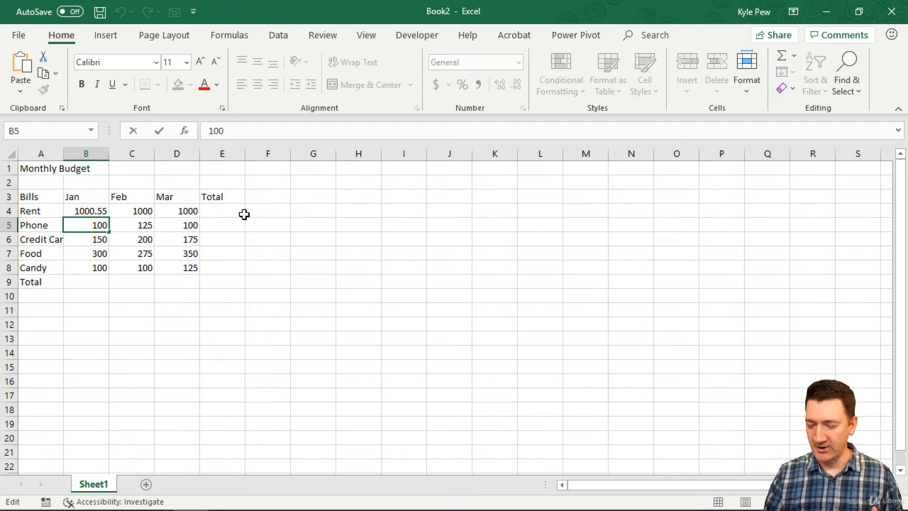
pyautogui.write('.25')
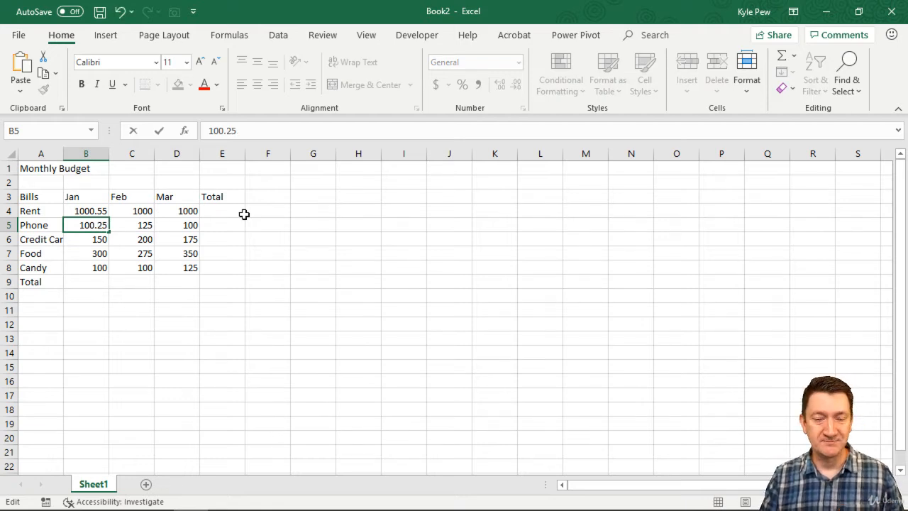
pyautogui.press('Return')
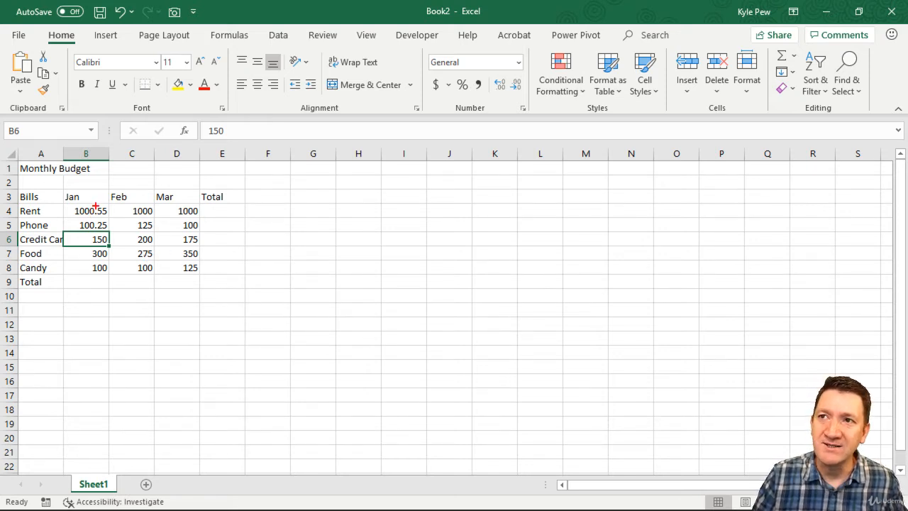
pyautogui.moveTo(95, 205); pyautogui.dragTo(95, 225)
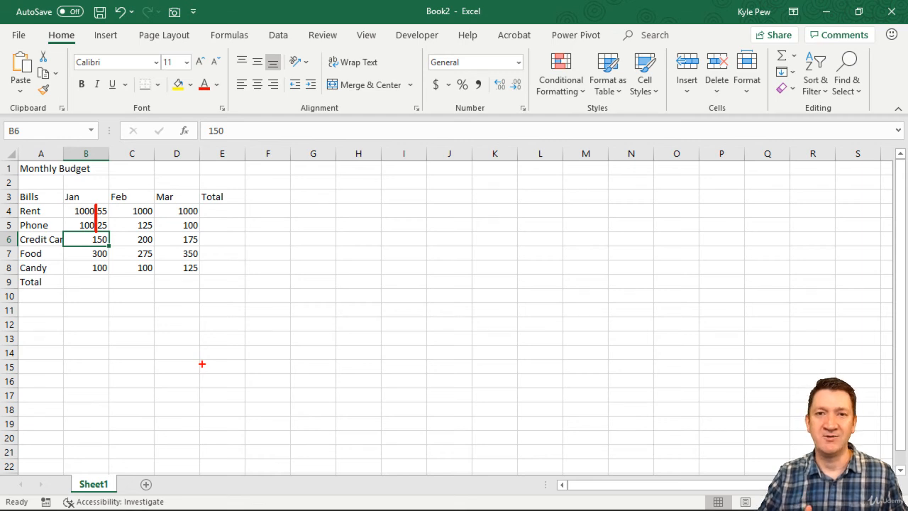
pyautogui.press('Escape')
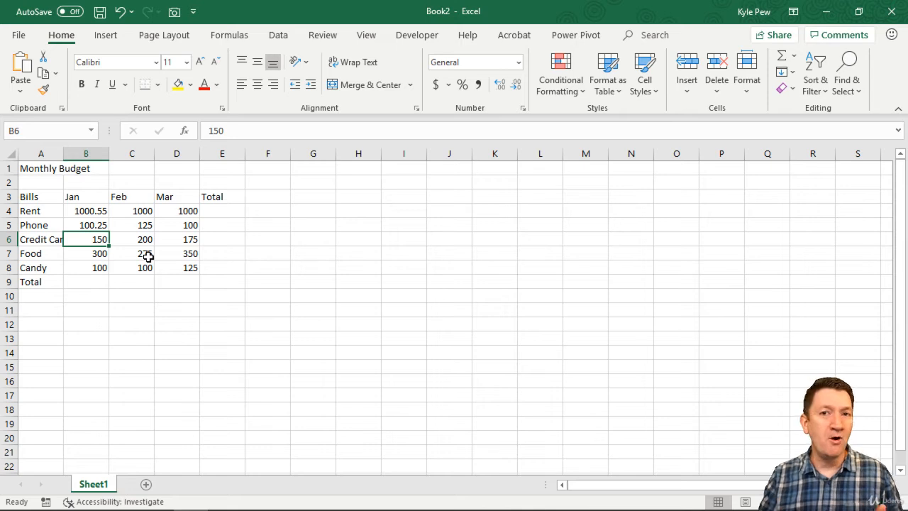
# Left-align the Rent and Phone January amounts
pyautogui.moveTo(87, 210); pyautogui.dragTo(86, 224)
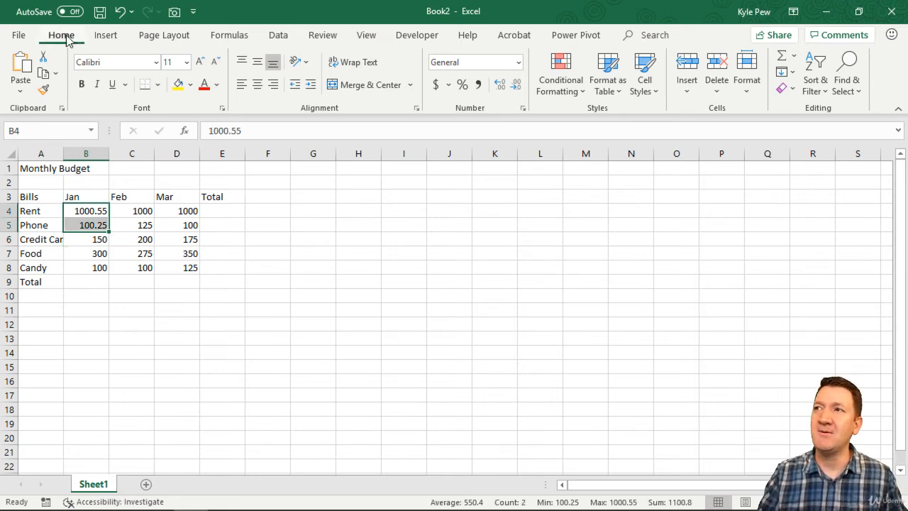
pyautogui.moveTo(223, 46)
pyautogui.mouseDown()
pyautogui.moveTo(291, 84)
pyautogui.moveTo(428, 128)
pyautogui.mouseUp()
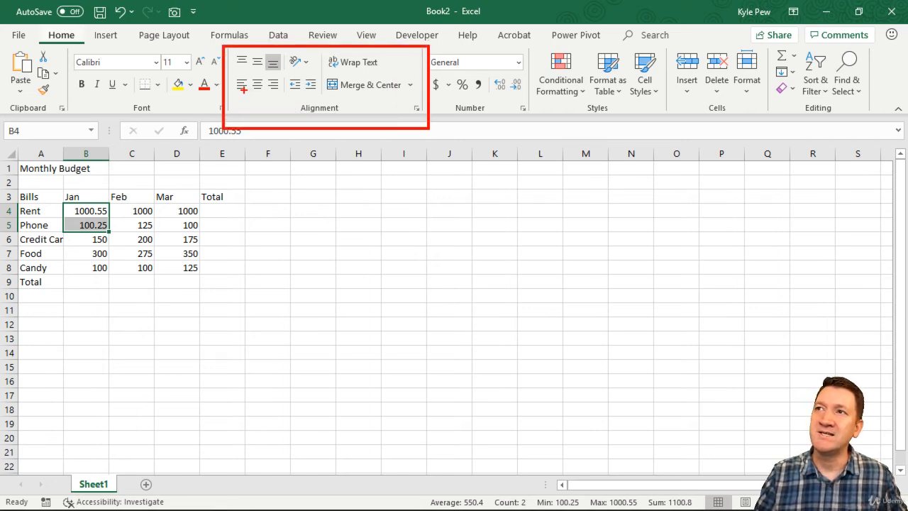
pyautogui.moveTo(241, 90); pyautogui.dragTo(271, 150)
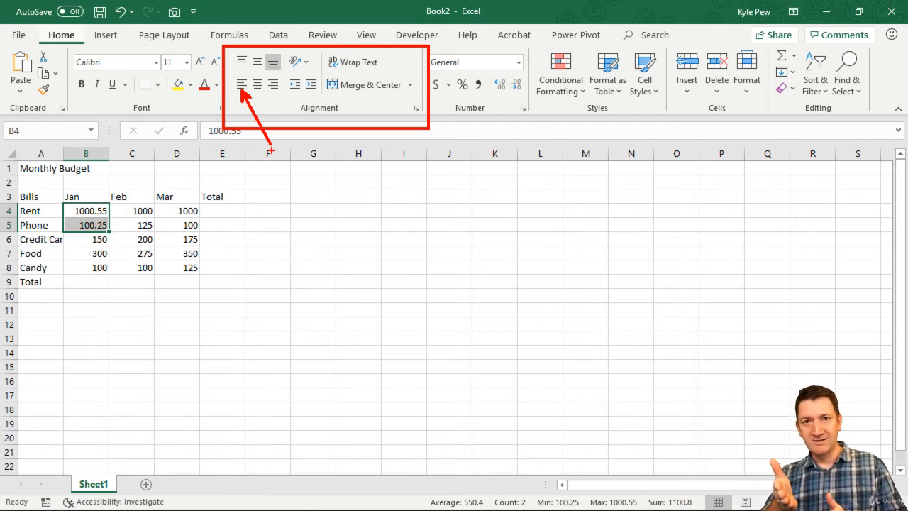
pyautogui.press('Escape')
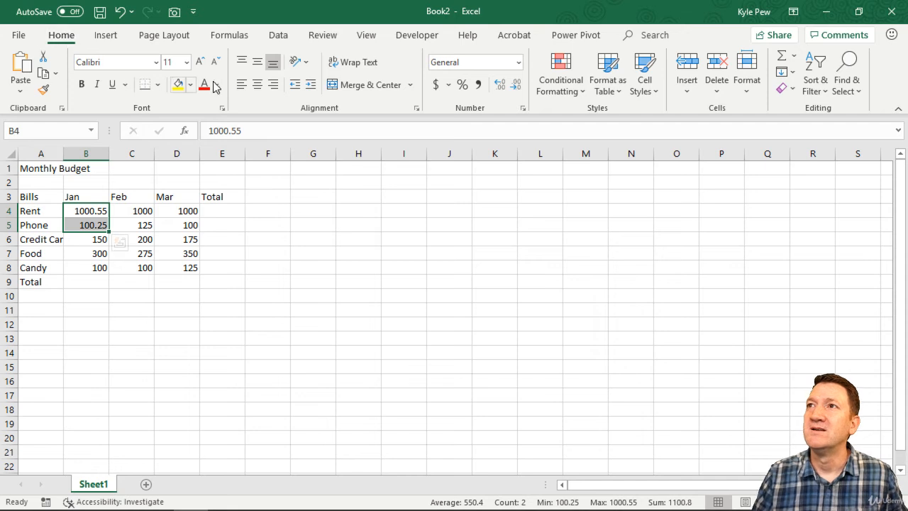
pyautogui.click(242, 85)
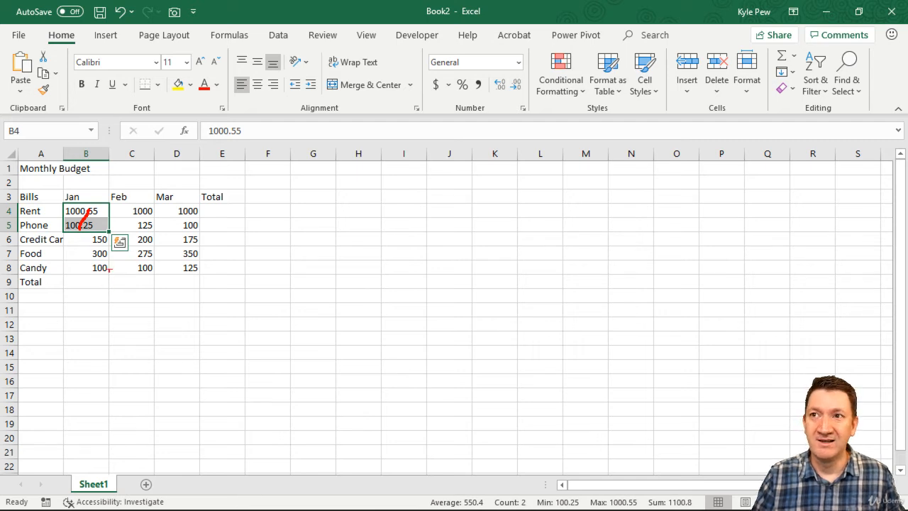
pyautogui.moveTo(81, 224)
pyautogui.mouseDown()
pyautogui.moveTo(88, 331)
pyautogui.moveTo(69, 356)
pyautogui.moveTo(73, 417)
pyautogui.mouseUp()
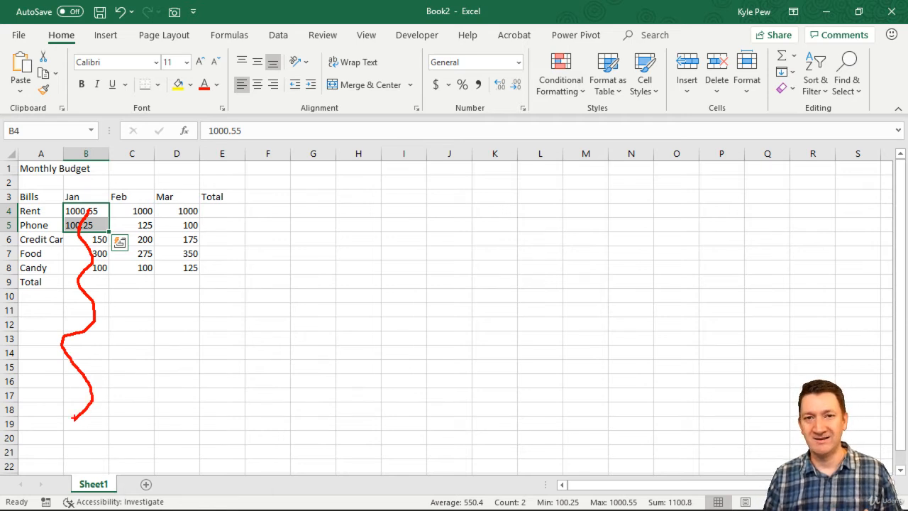
pyautogui.press('Escape')
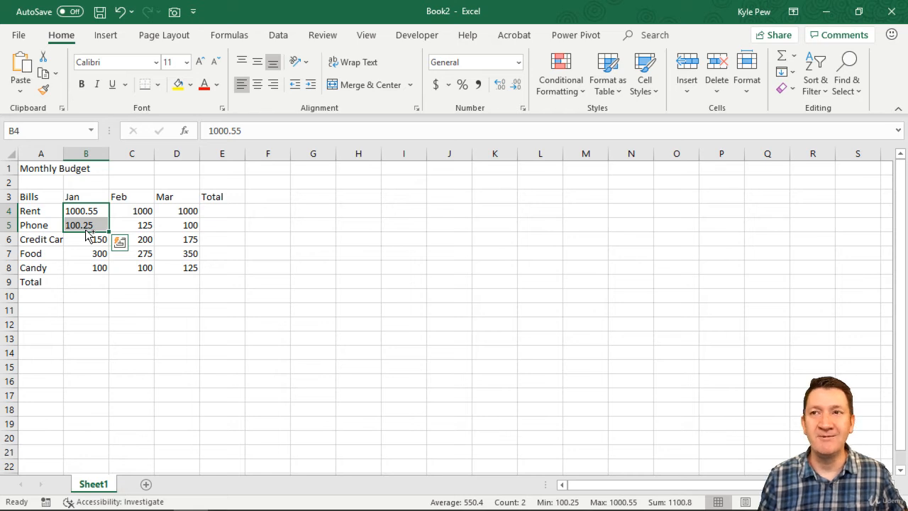
# Undo the left alignment and both decimal amount edits in the January column
pyautogui.hotkey('ctrl', 'z')
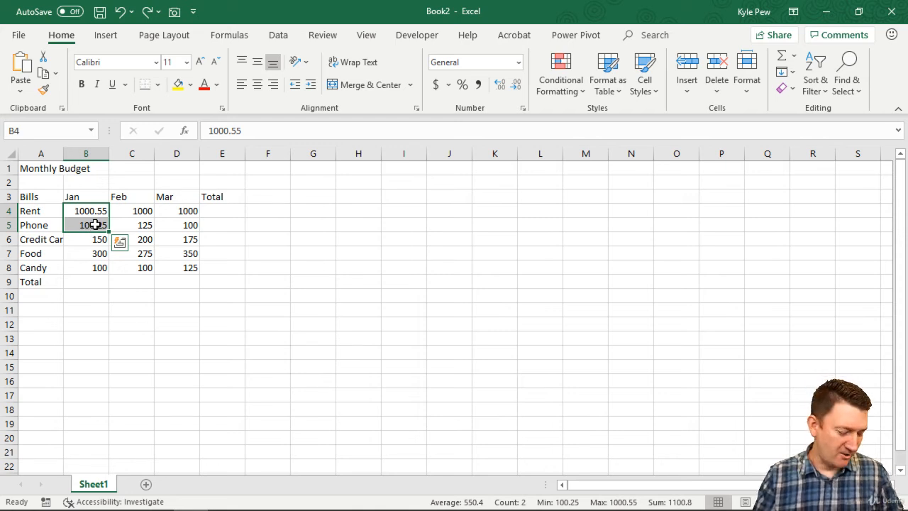
pyautogui.press('Down')
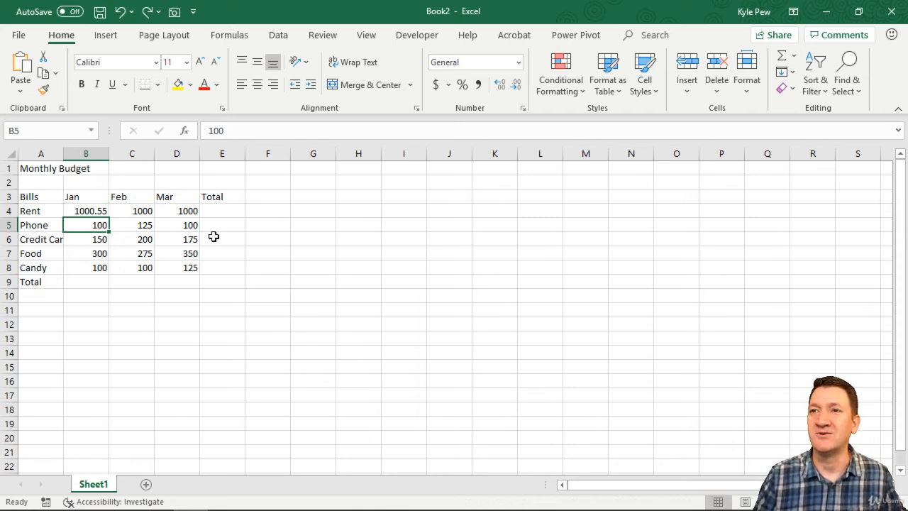
pyautogui.hotkey('ctrl', 'z')
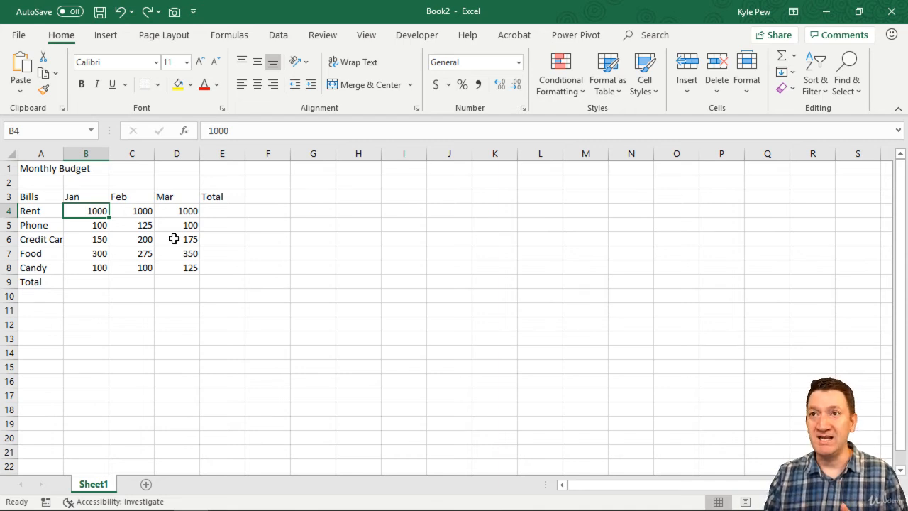
# Left-align all five January amounts, then undo that alignment
pyautogui.moveTo(81, 211); pyautogui.dragTo(92, 264)
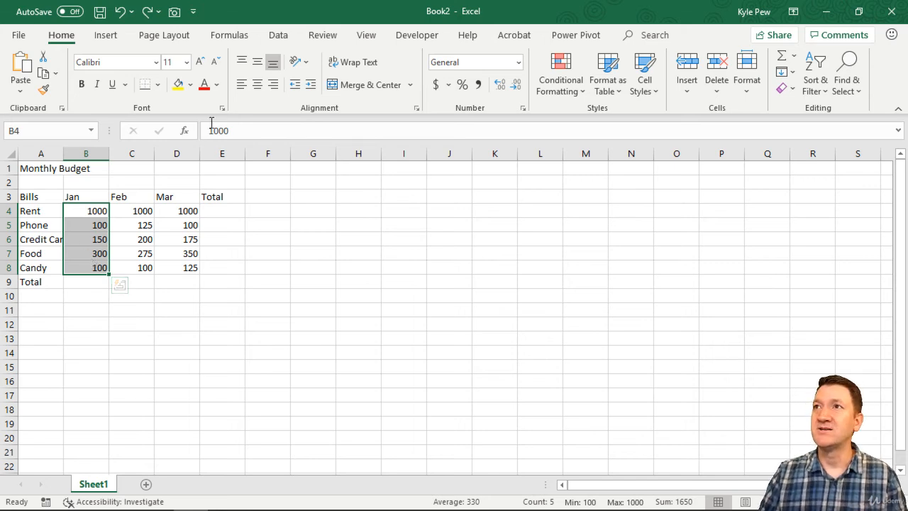
pyautogui.click(242, 86)
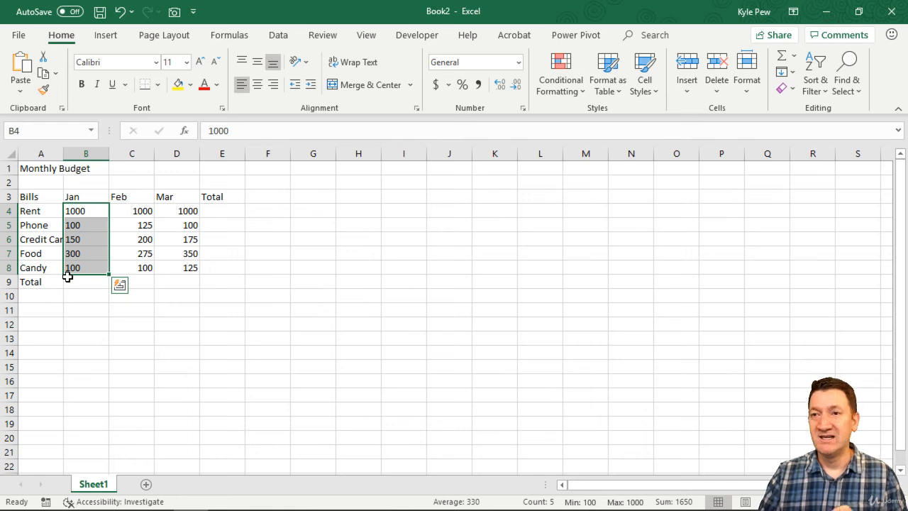
pyautogui.click(119, 223)
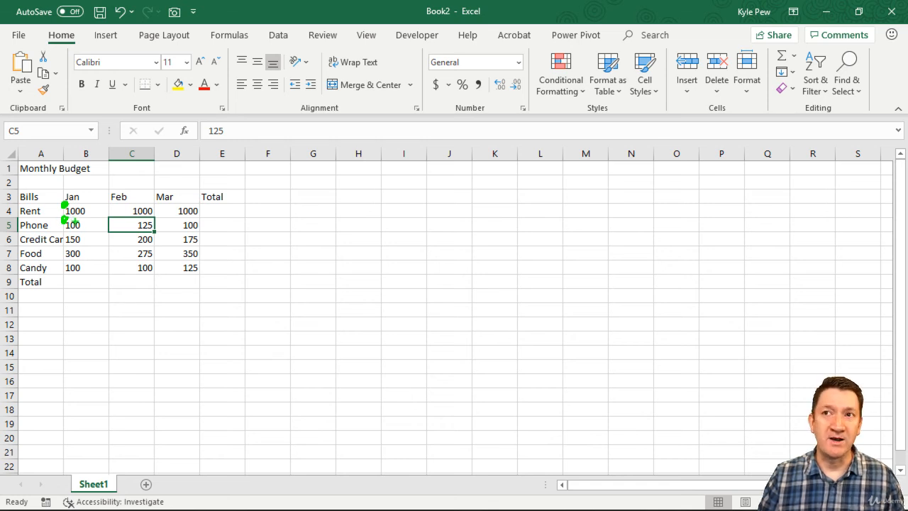
pyautogui.click(91, 227)
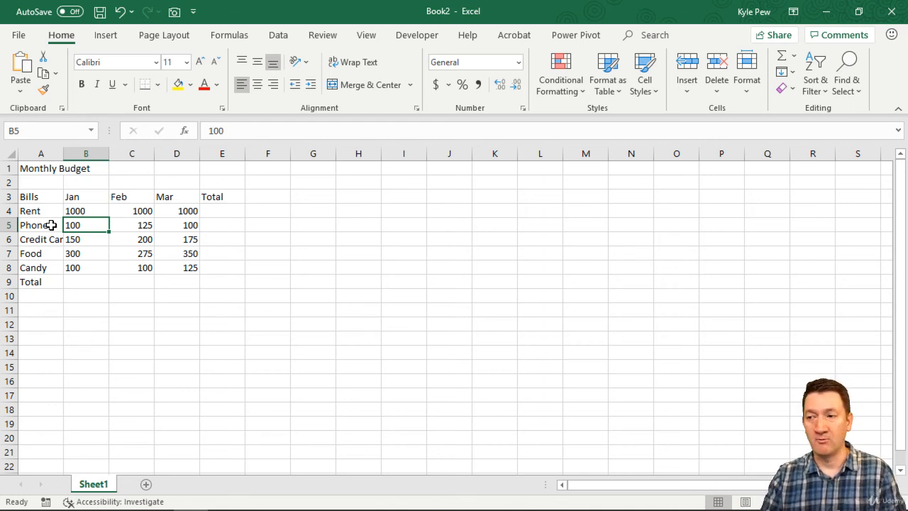
pyautogui.hotkey('ctrl', 'z')
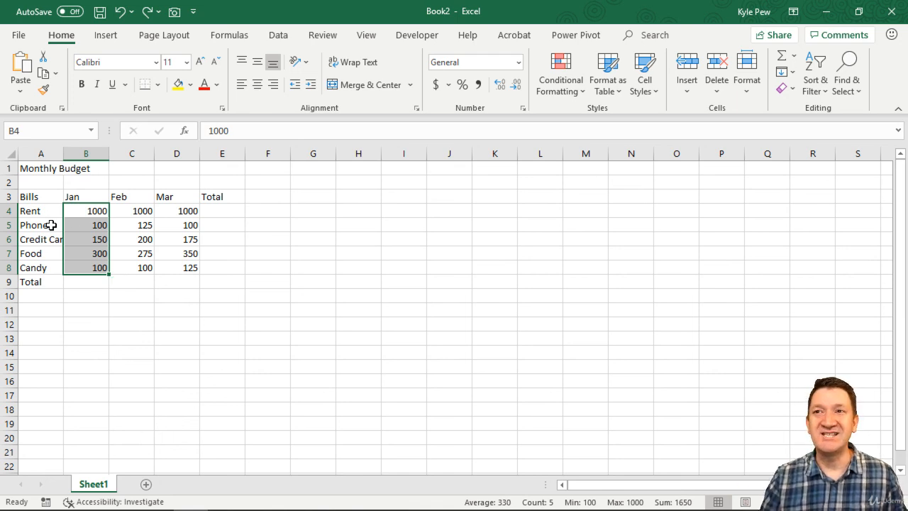
# Highlight the header row and the January to March amounts to review the layout
pyautogui.click(72, 206)
pyautogui.moveTo(42, 199); pyautogui.dragTo(214, 198)
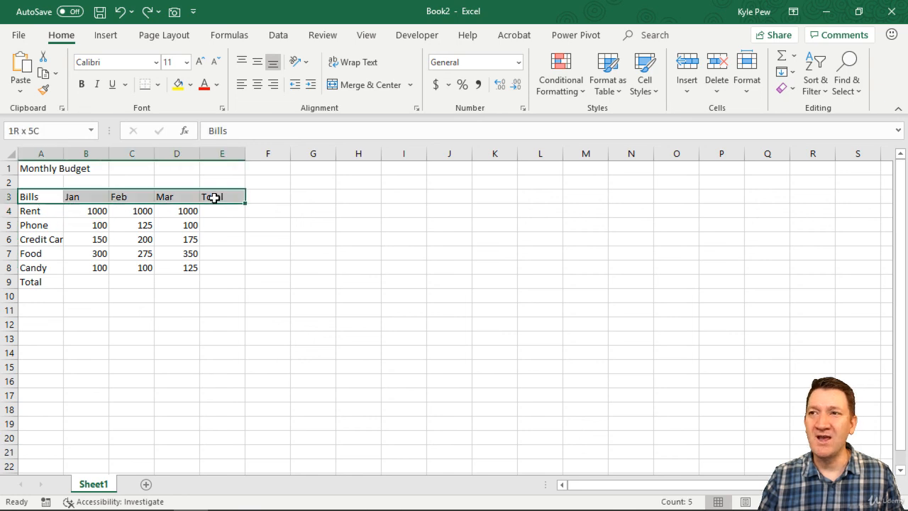
pyautogui.moveTo(95, 210); pyautogui.dragTo(176, 263)
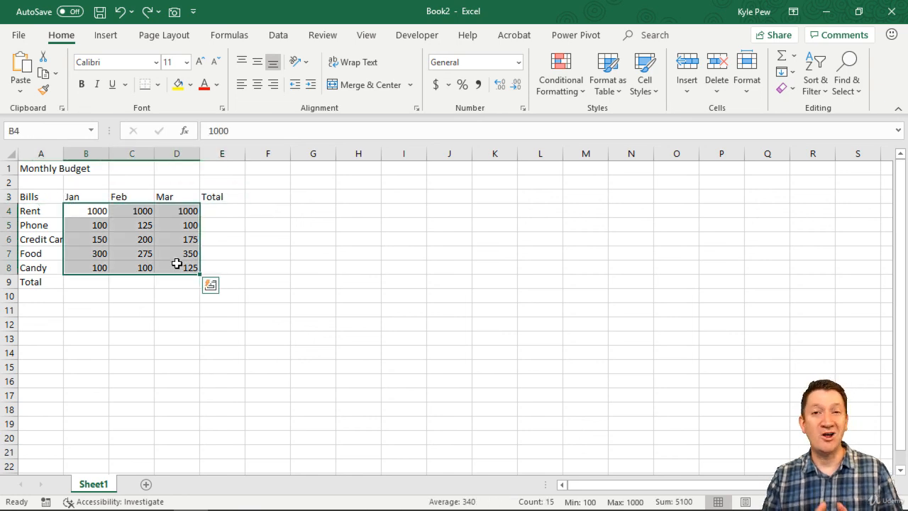